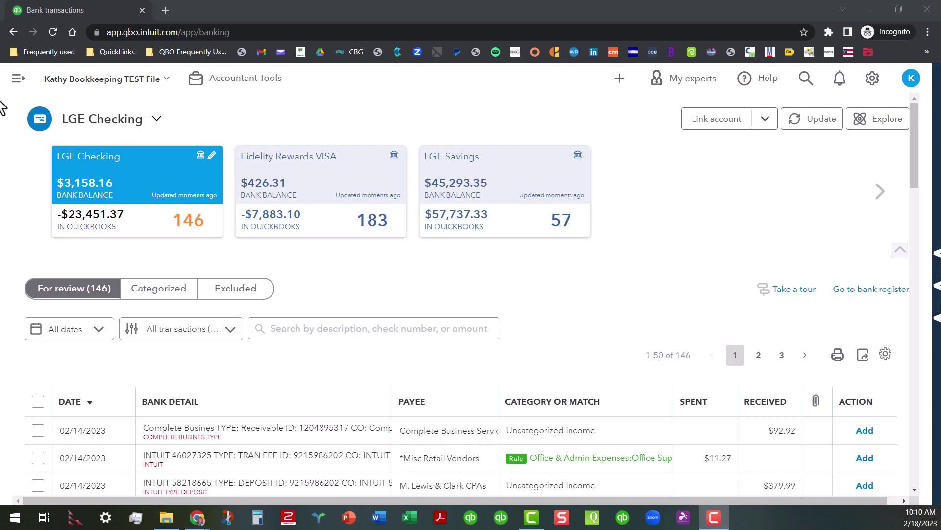
Look through the Banking section pages and scroll across the bank account cards
left_click(17, 83)
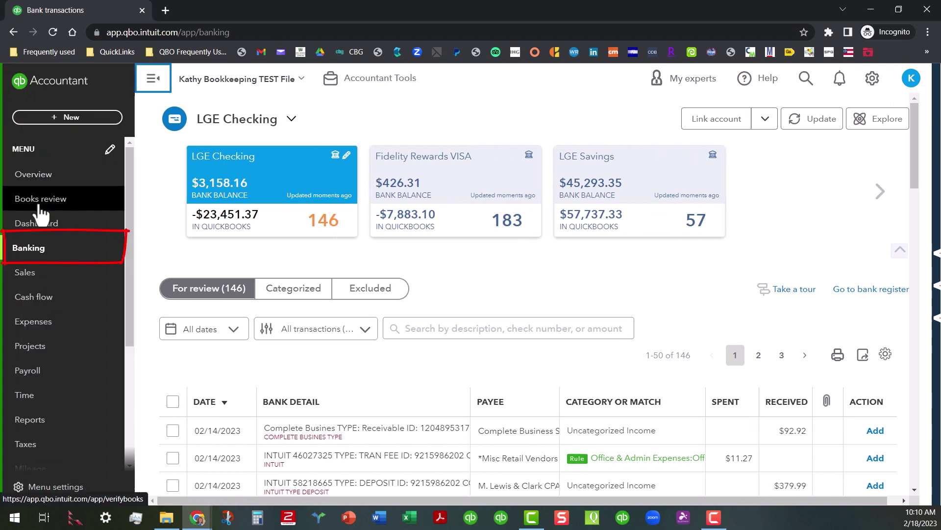
left_click(53, 251)
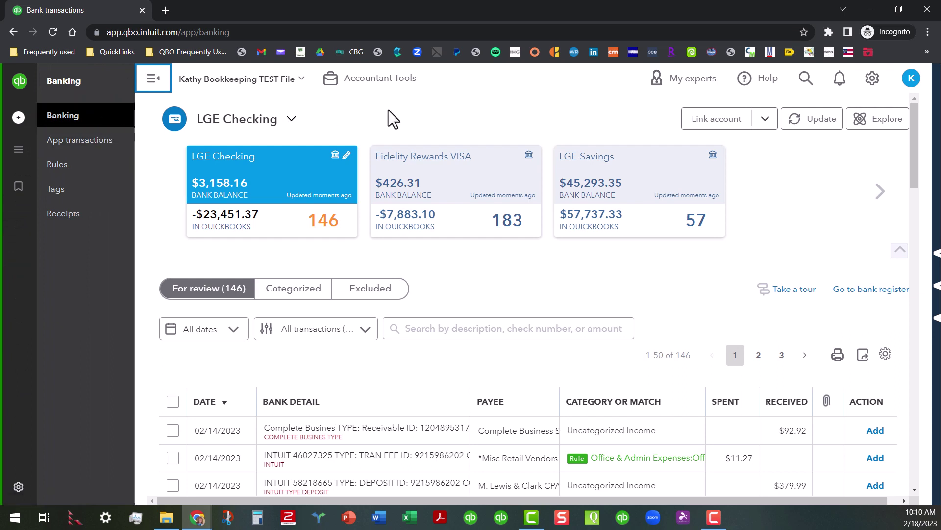
left_click(151, 81)
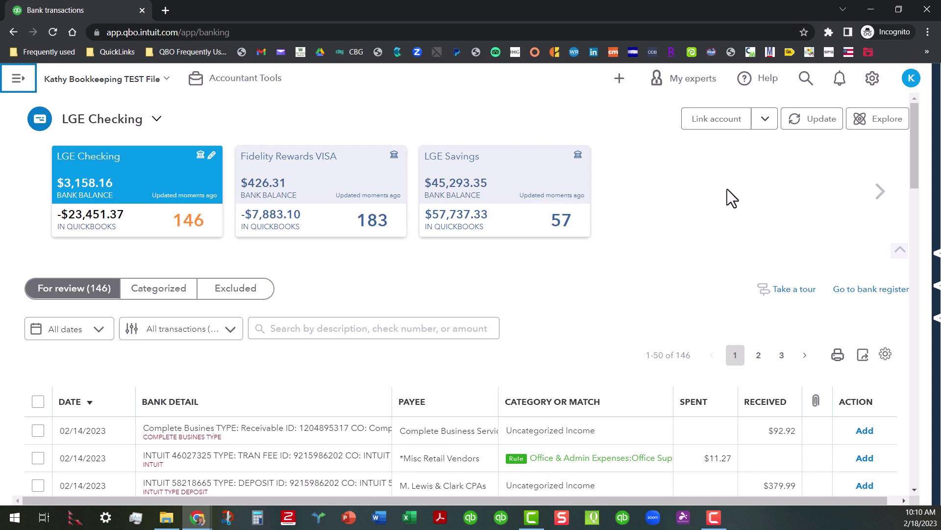
left_click(881, 190)
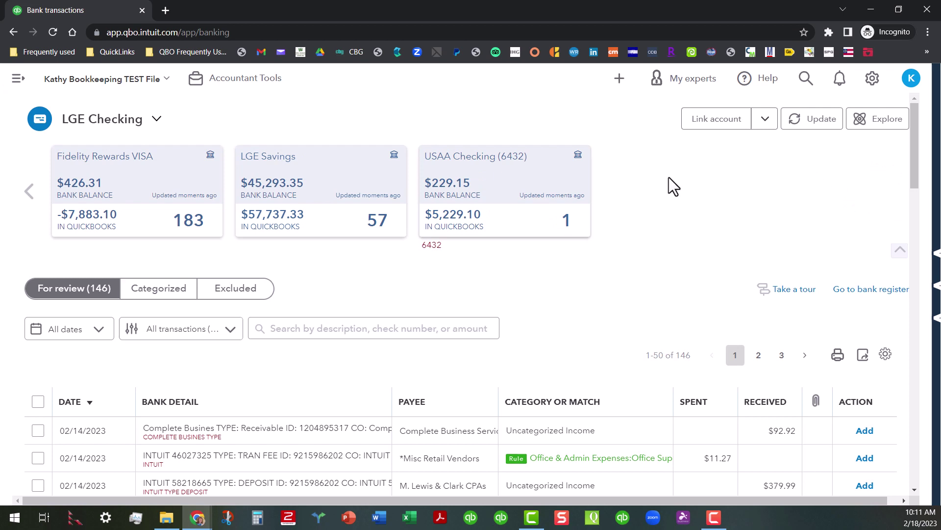
left_click(28, 188)
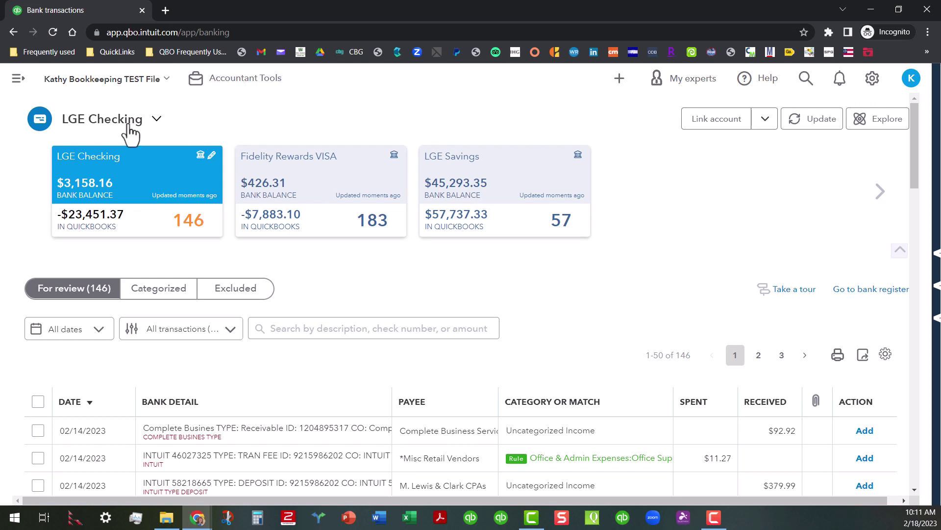
Choose Reorder accounts from the LGE Checking dropdown and review the full Bank Accounts list
left_click(156, 121)
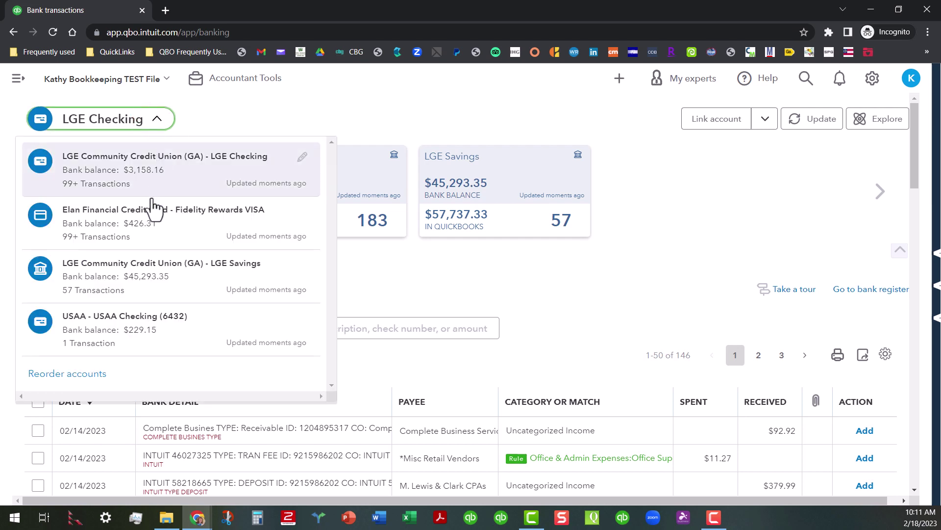
left_click(86, 376)
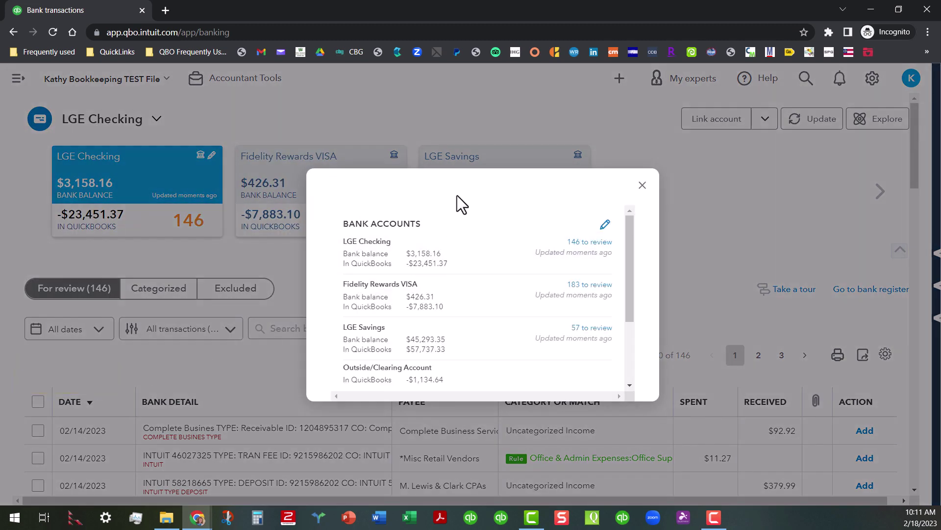
scroll(489, 269, "down", 1)
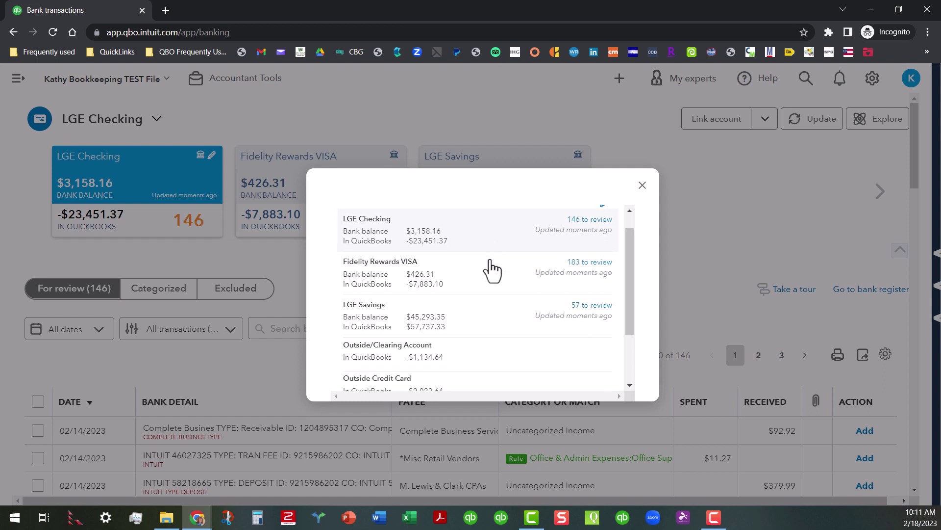
scroll(489, 269, "down", 1)
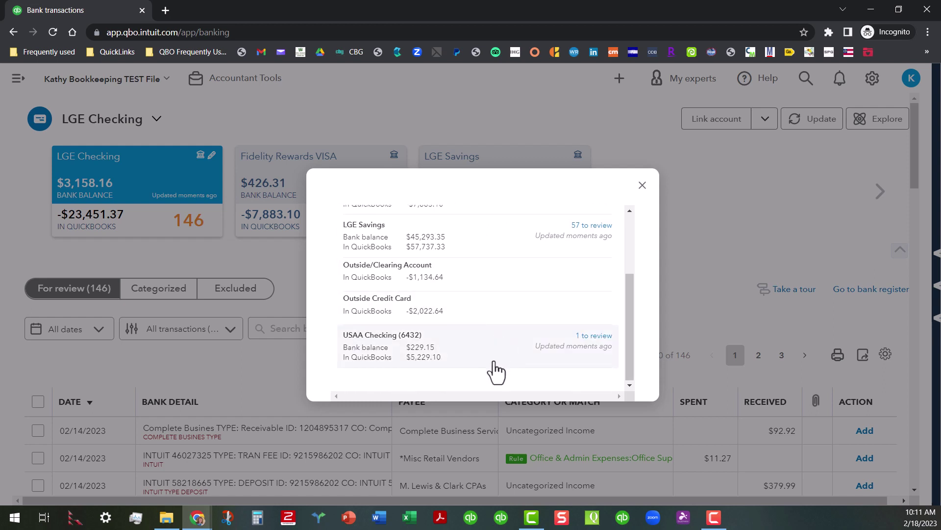
scroll(494, 370, "up", 3)
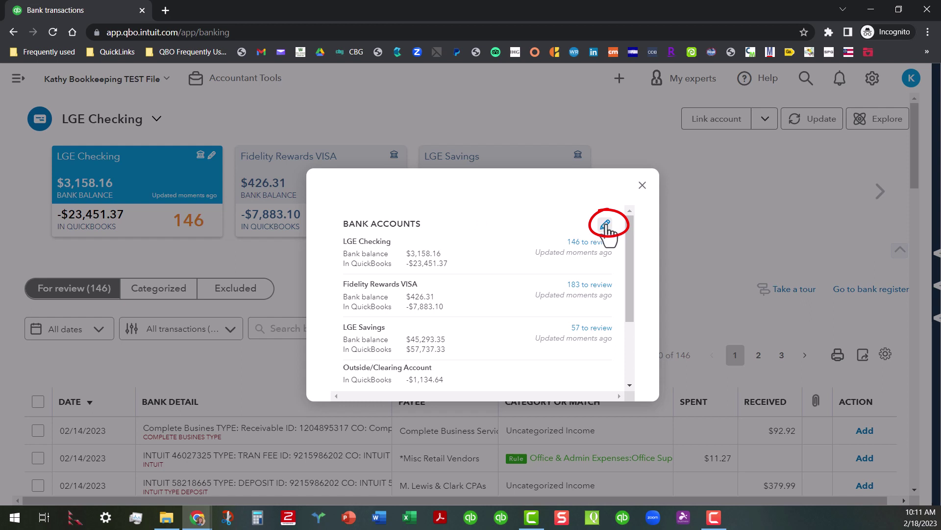
Drag Fidelity Rewards VISA above LGE Checking in the edited list and save the order
left_click(606, 227)
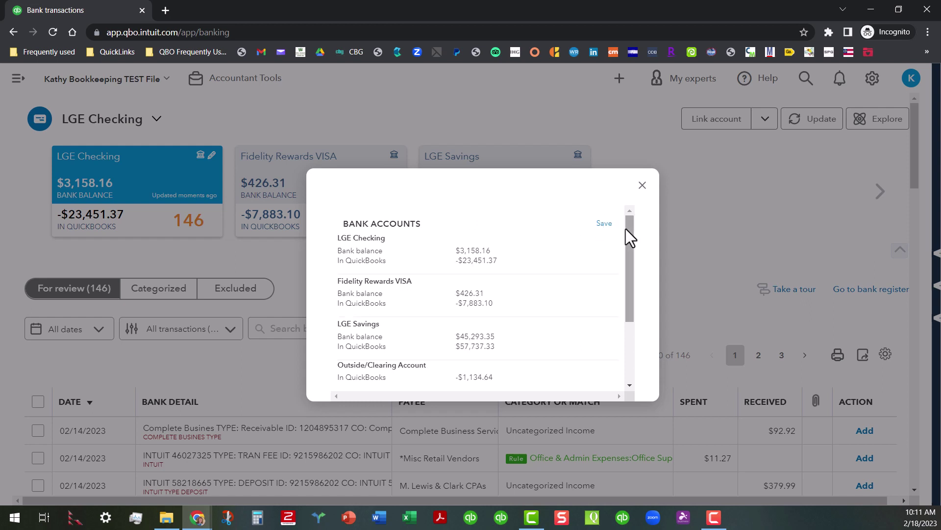
mouse_move(626, 228)
left_mouse_down()
mouse_move(639, 319)
mouse_move(617, 234)
left_mouse_up()
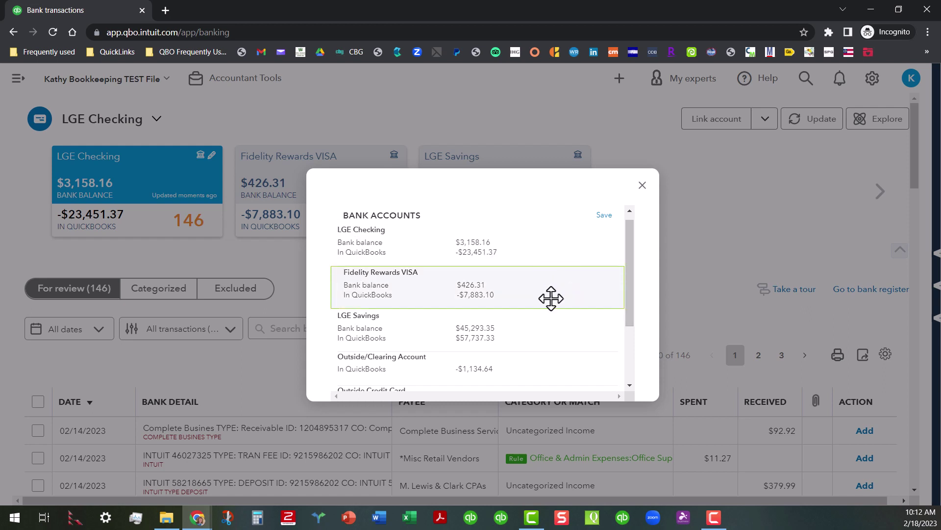
left_click_drag(551, 298, 534, 232)
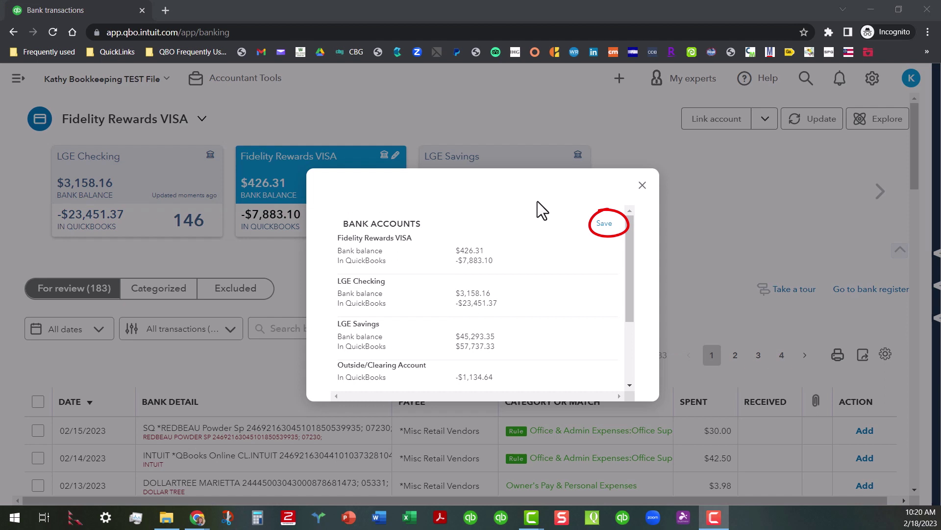
left_click(606, 224)
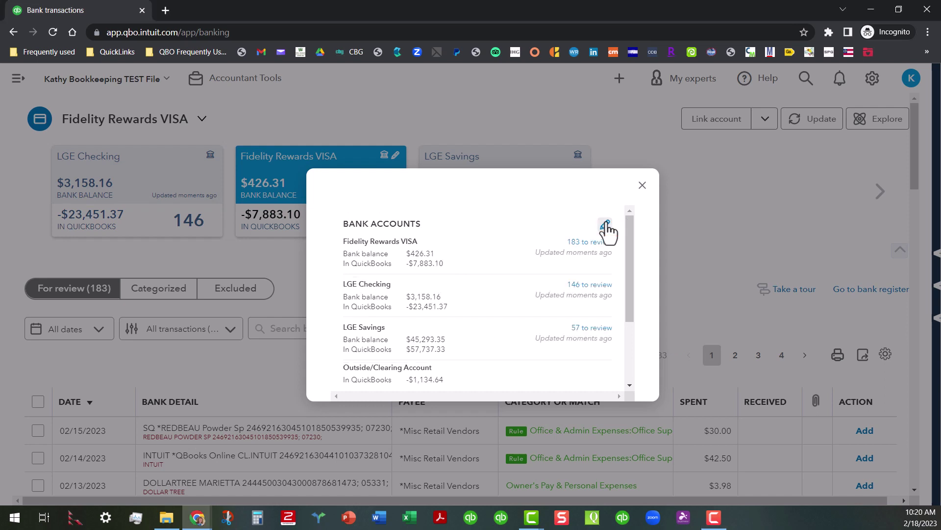
Close the Bank Accounts dialog to see Fidelity Rewards VISA as the first card
left_click(643, 186)
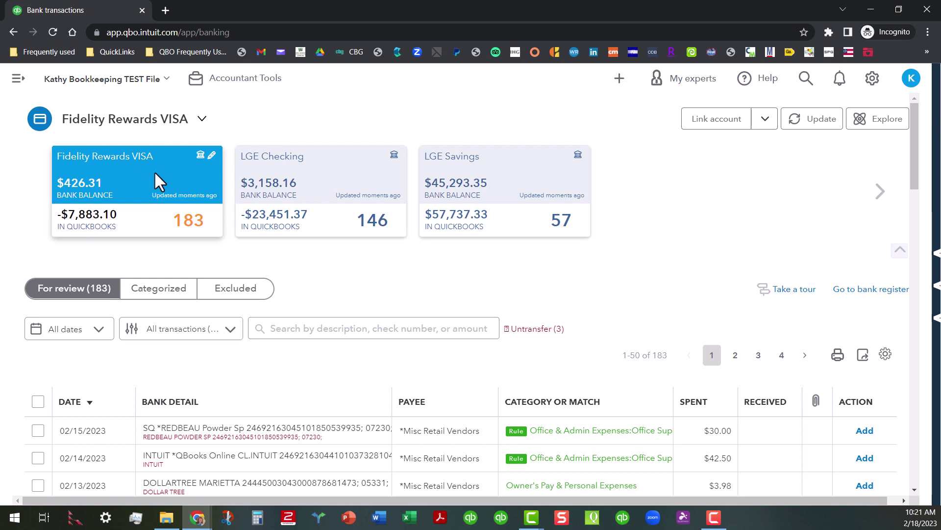
left_click(886, 357)
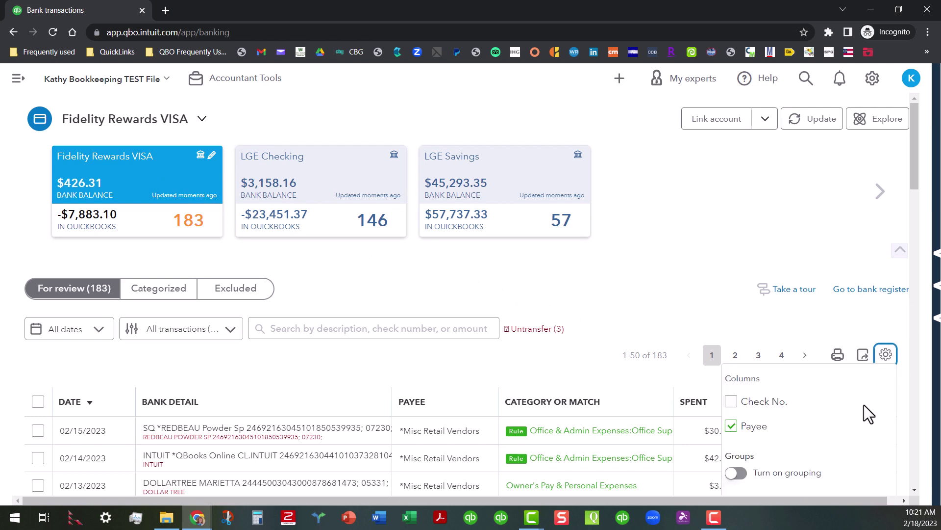
scroll(865, 403, "down", 2)
scroll(868, 395, "down", 1)
scroll(872, 385, "down", 2)
scroll(872, 385, "down", 2)
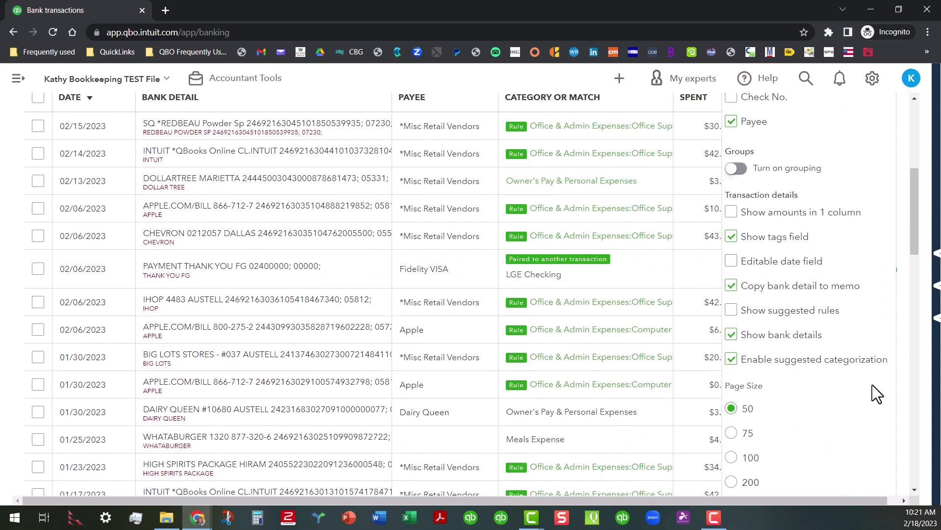
scroll(872, 384, "up", 4)
scroll(872, 376, "up", 3)
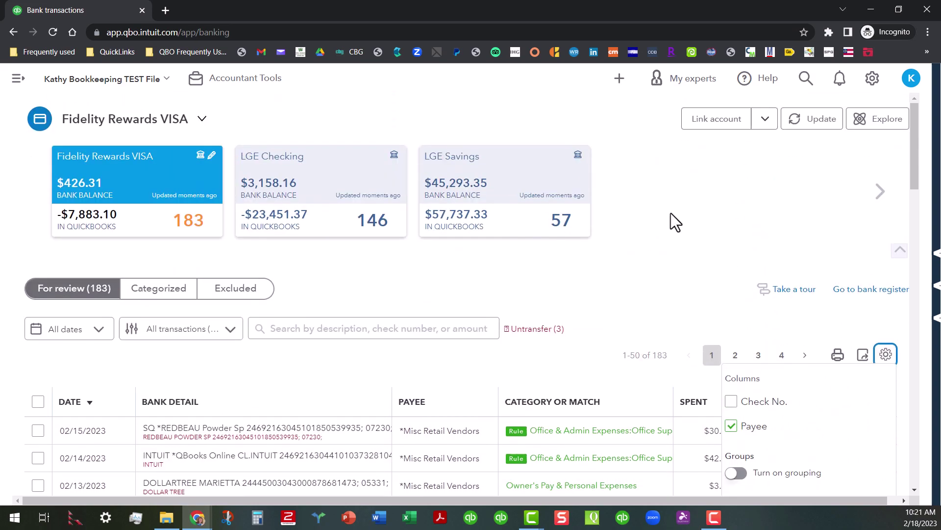
left_click(885, 355)
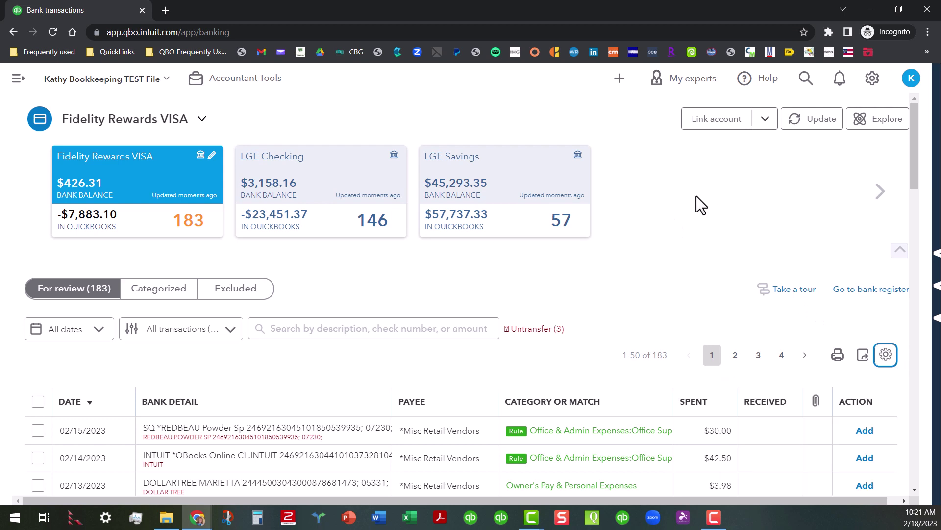